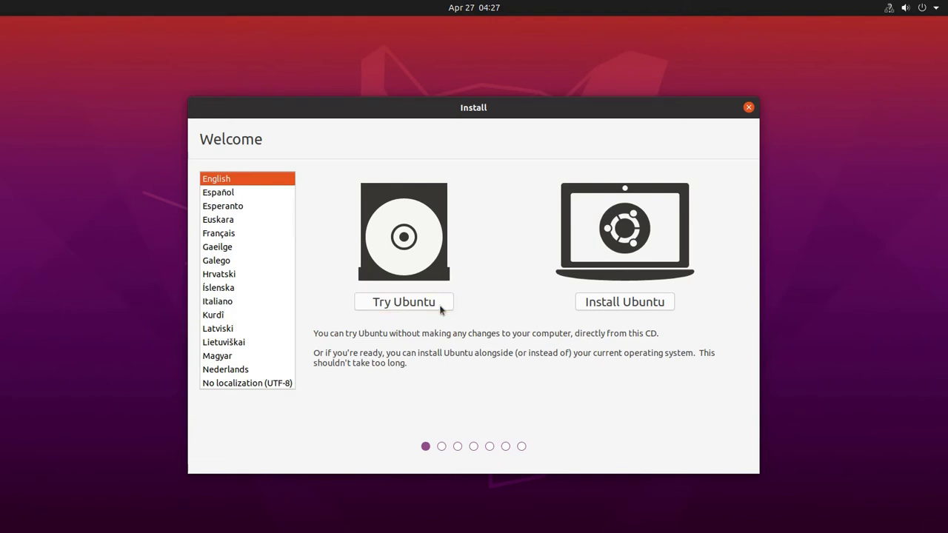
Begin installing Ubuntu in English with the English (US) keyboard layout and Normal installation, leaving third-party software unselected
{"action": "scroll", "coordinate": [292, 222], "scroll_direction": "up", "scroll_amount": 2}
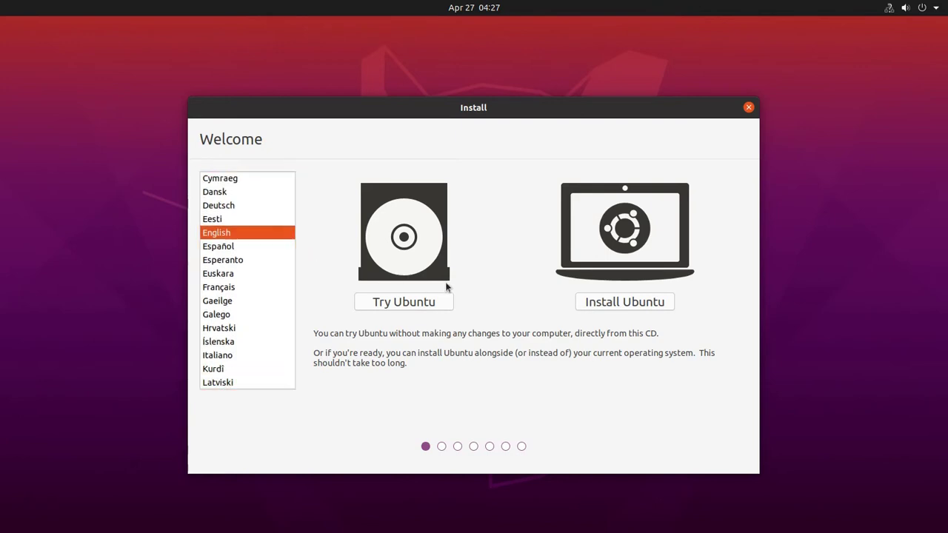
{"action": "left_click", "coordinate": [668, 303]}
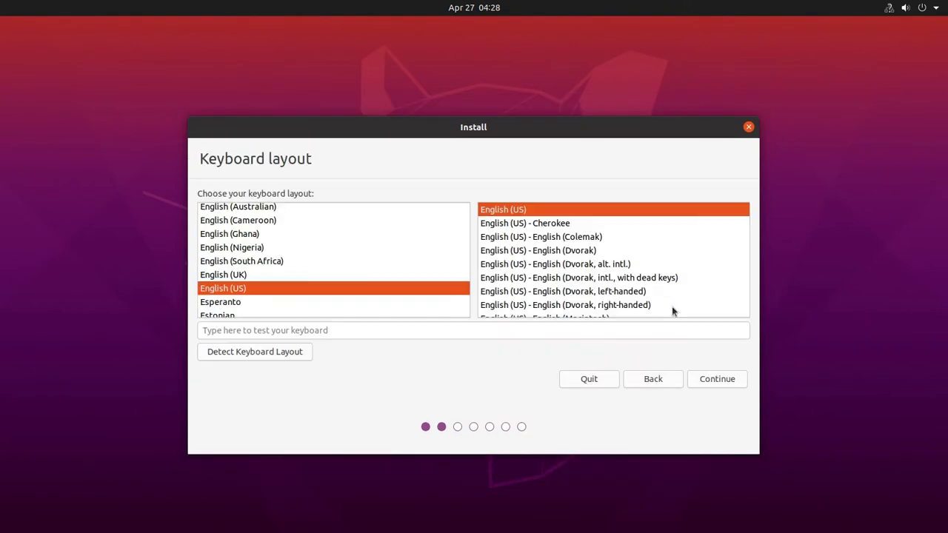
{"action": "left_click", "coordinate": [740, 381]}
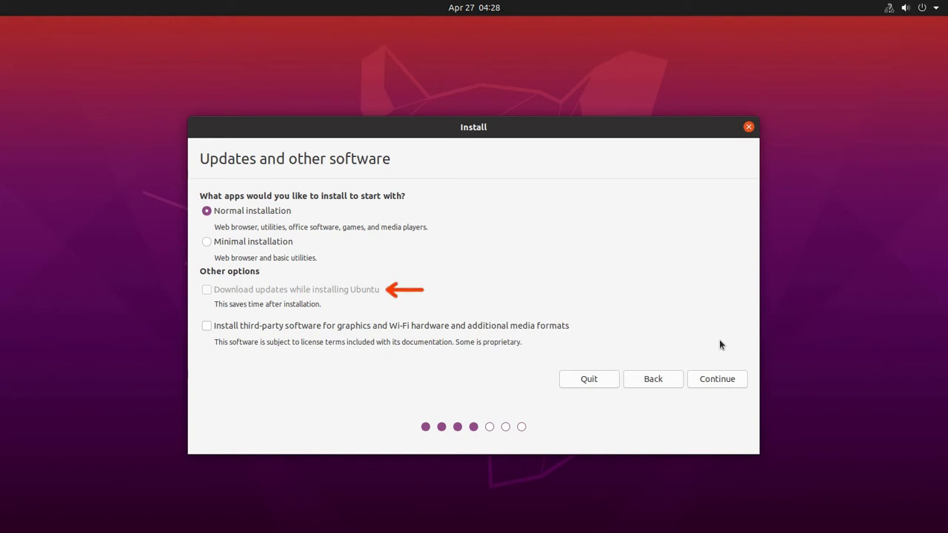
{"action": "left_click", "coordinate": [742, 385]}
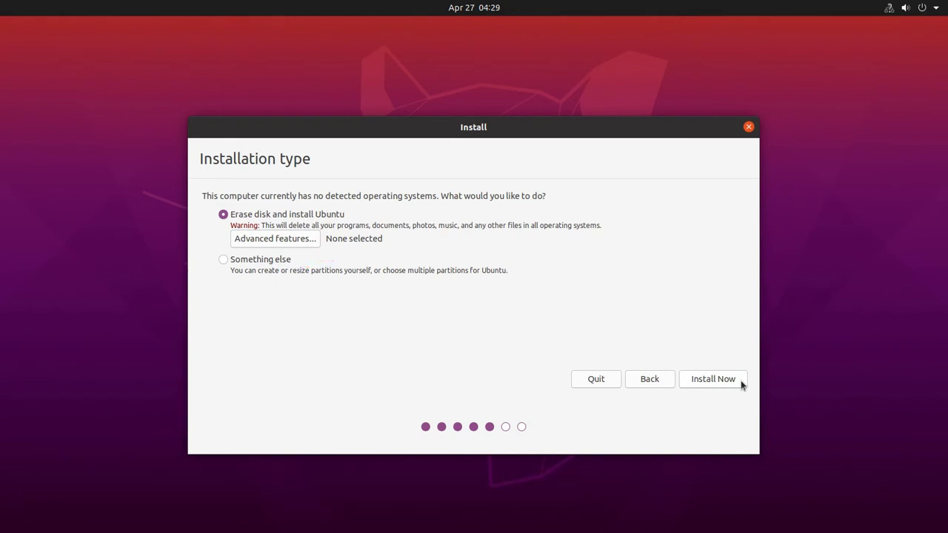
Start the installation with the erase disk option, accepting the disk changes, and set the location to Kolkata
{"action": "left_click", "coordinate": [741, 381]}
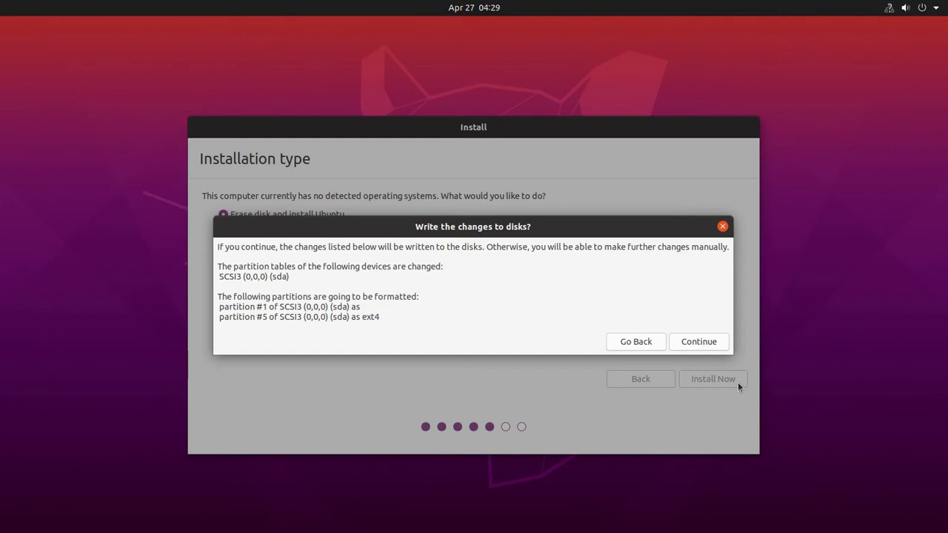
{"action": "left_click", "coordinate": [722, 343]}
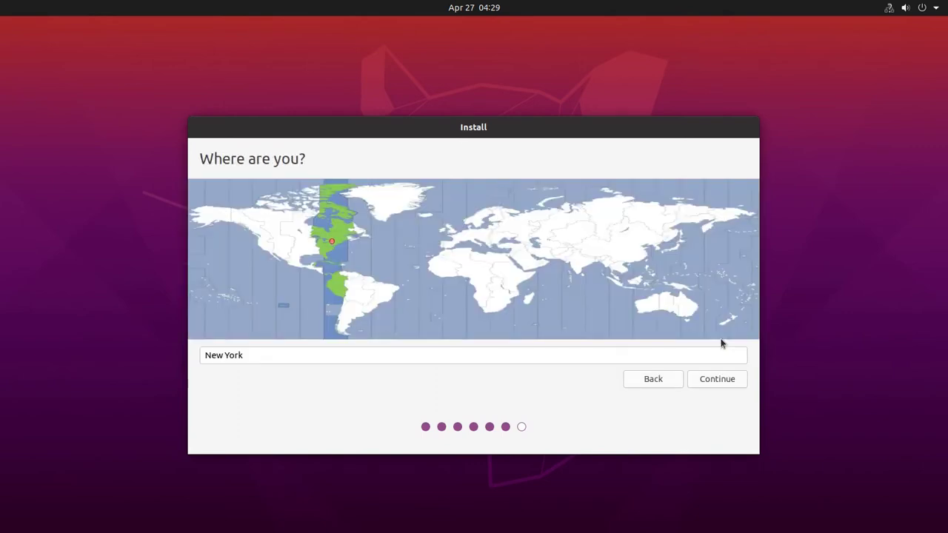
{"action": "left_click", "coordinate": [587, 266]}
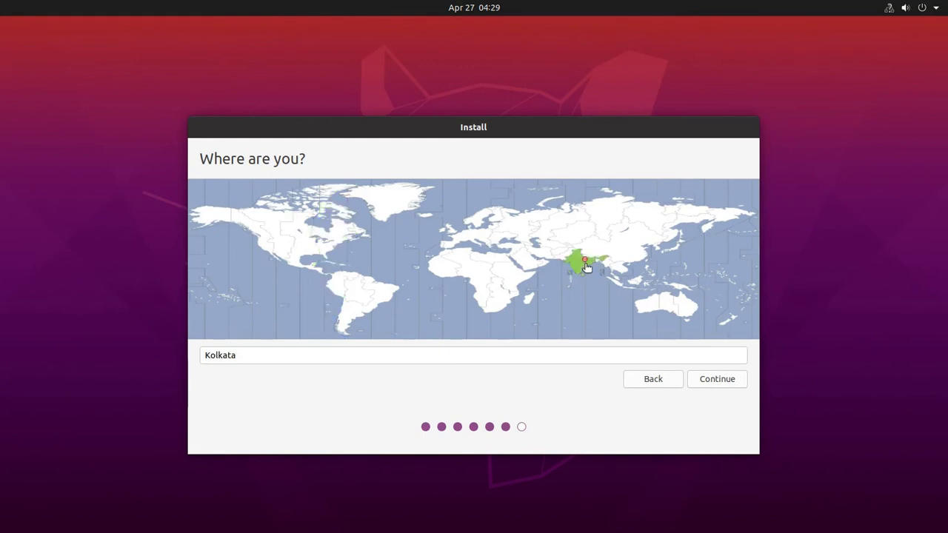
{"action": "left_click", "coordinate": [717, 381]}
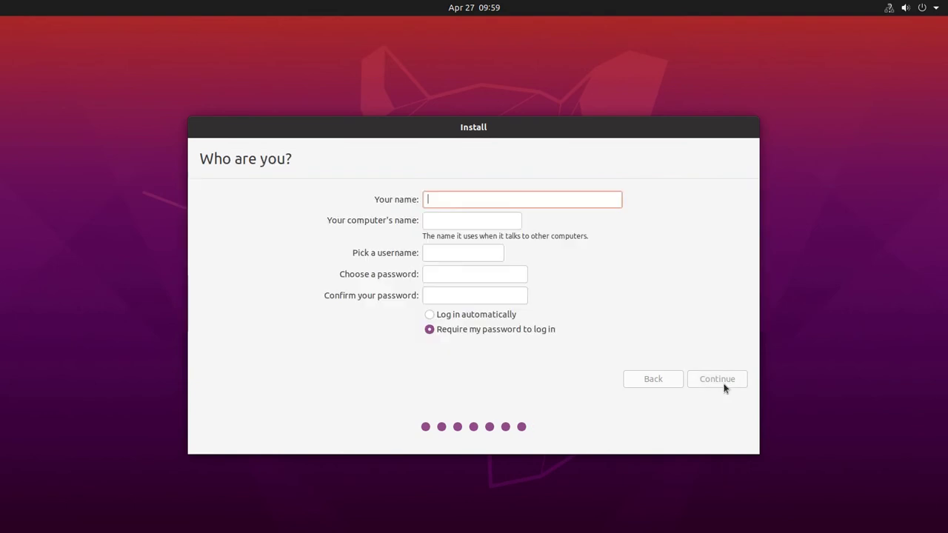
Fill in the user's name, set the computer's name to ts-pc, and set the username to ts
{"action": "type", "text": "prasad"}
{"action": "key", "text": "Tab"}
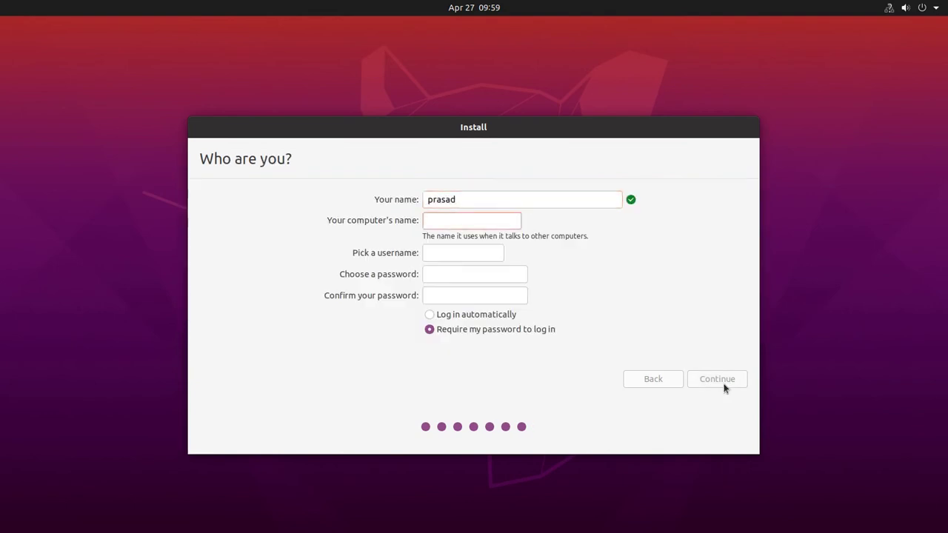
{"action": "type", "text": "ts-"}
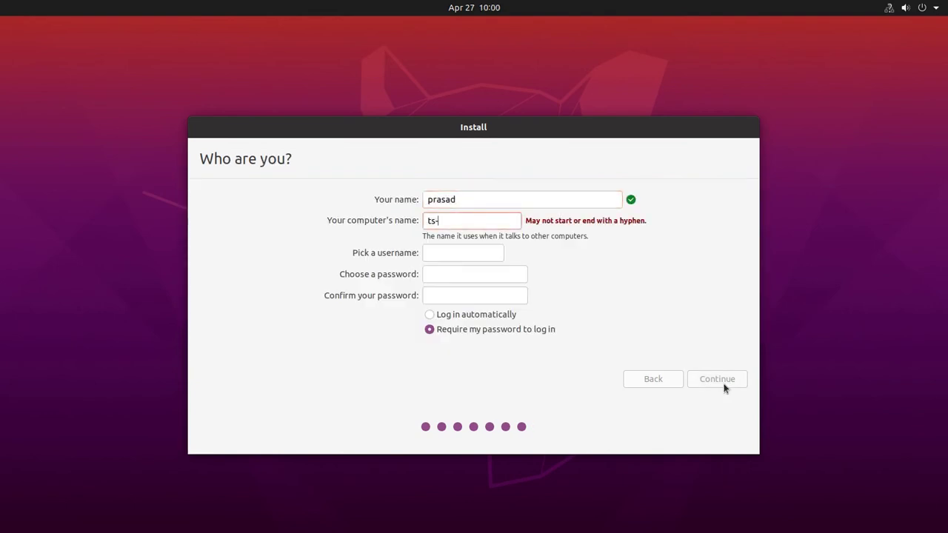
{"action": "type", "text": "pc"}
{"action": "key", "text": "Tab"}
{"action": "type", "text": "ts"}
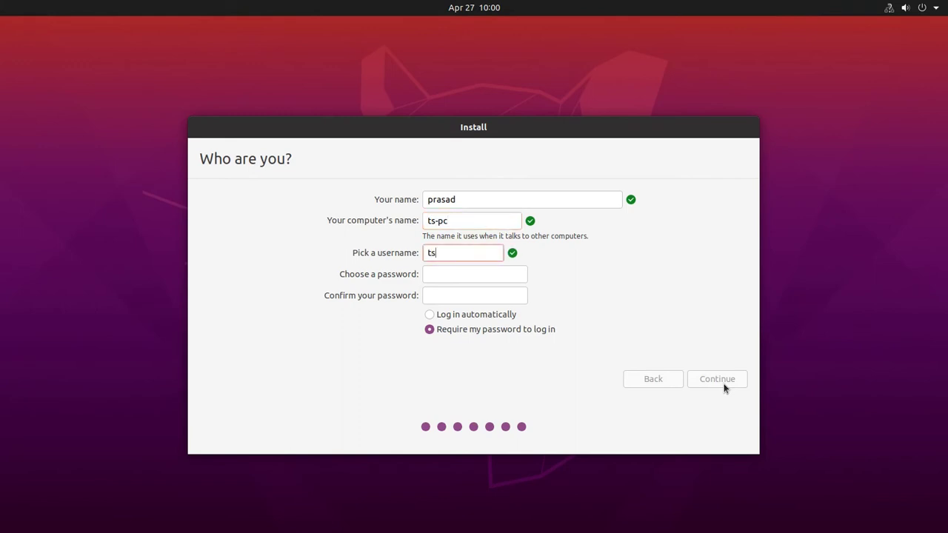
Enter and confirm the account password, keep it required for login, and continue the installation
{"action": "key", "text": "Tab"}
{"action": "type", "text": "*********"}
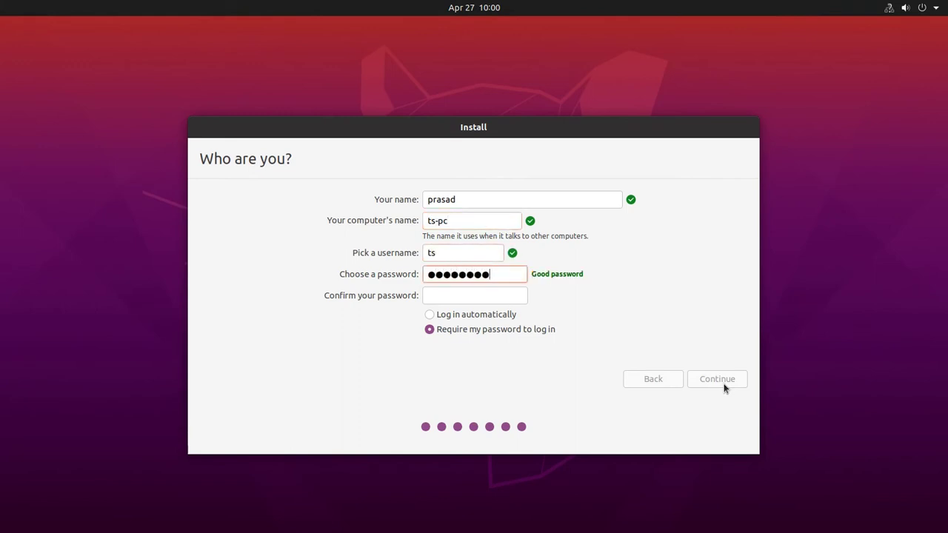
{"action": "key", "text": "Tab"}
{"action": "type", "text": "*********"}
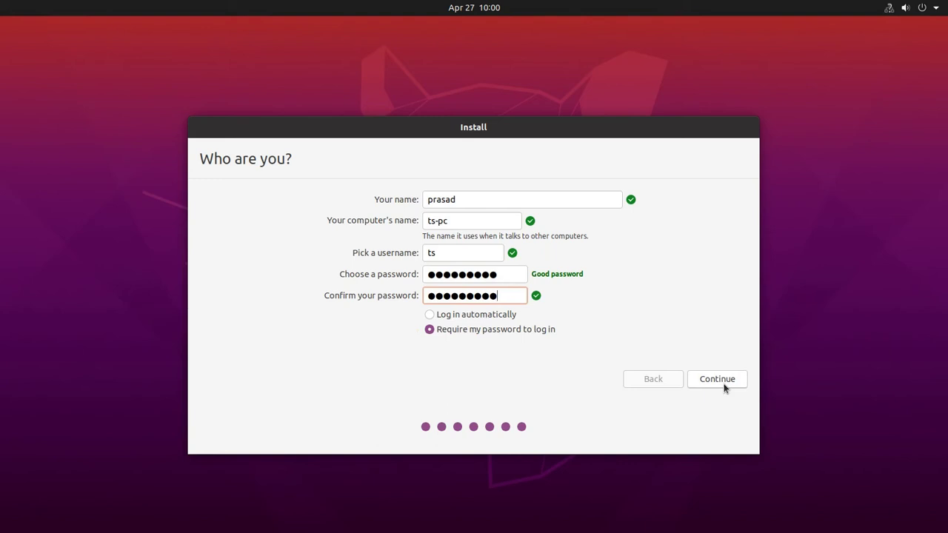
{"action": "left_click", "coordinate": [724, 383]}
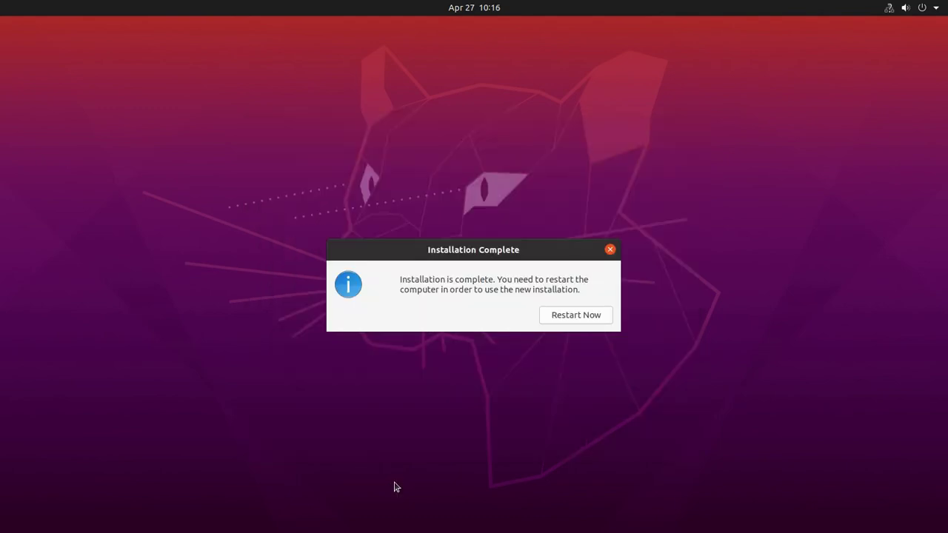
Restart the computer into the new installation and log in to the created account with its password
{"action": "left_click", "coordinate": [552, 323]}
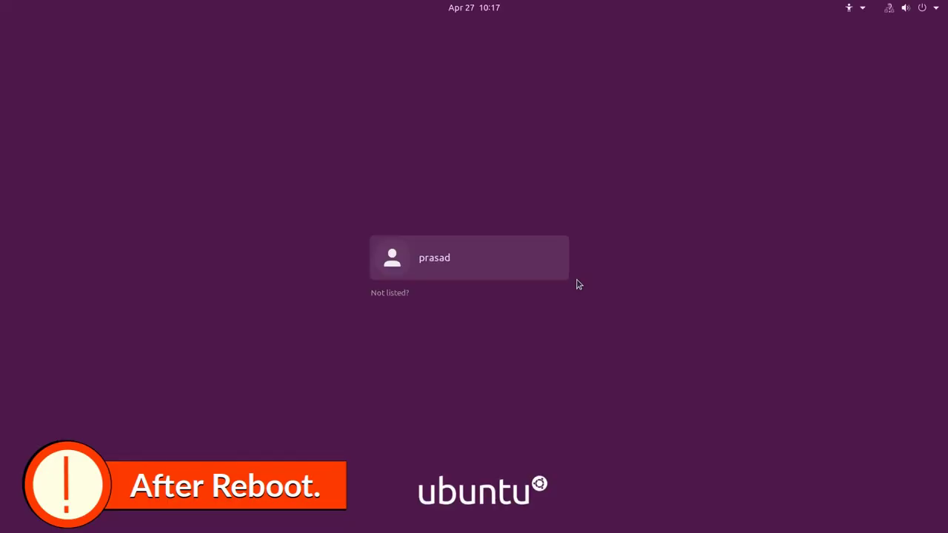
{"action": "left_click", "coordinate": [512, 275]}
{"action": "type", "text": "****"}
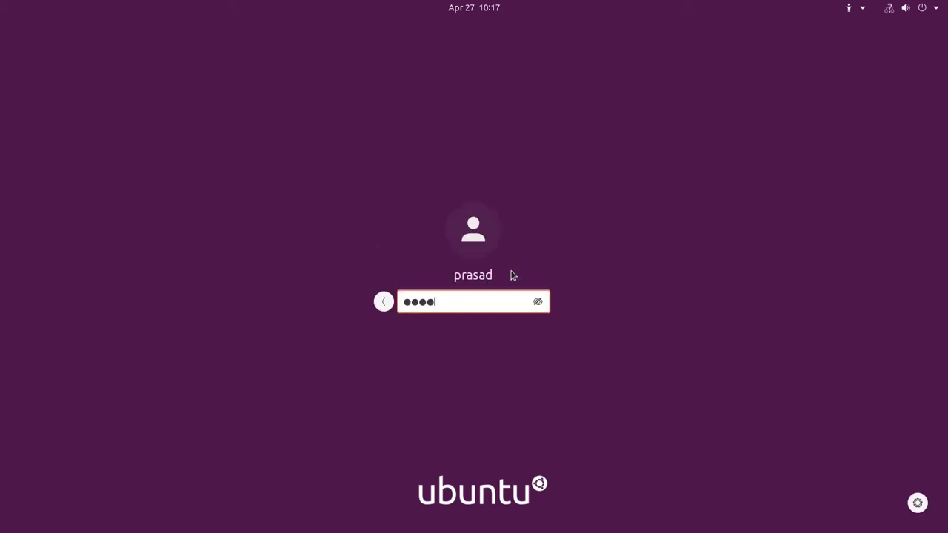
{"action": "type", "text": "*****"}
{"action": "key", "text": "Return"}
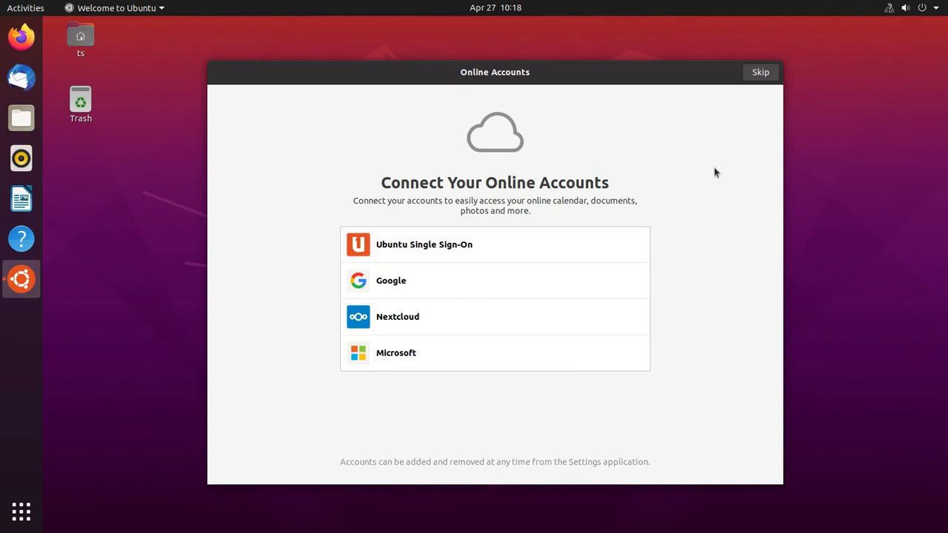
Complete the welcome setup without online accounts or Livepatch, choosing not to send system info and leaving Location Services off
{"action": "left_click", "coordinate": [758, 74]}
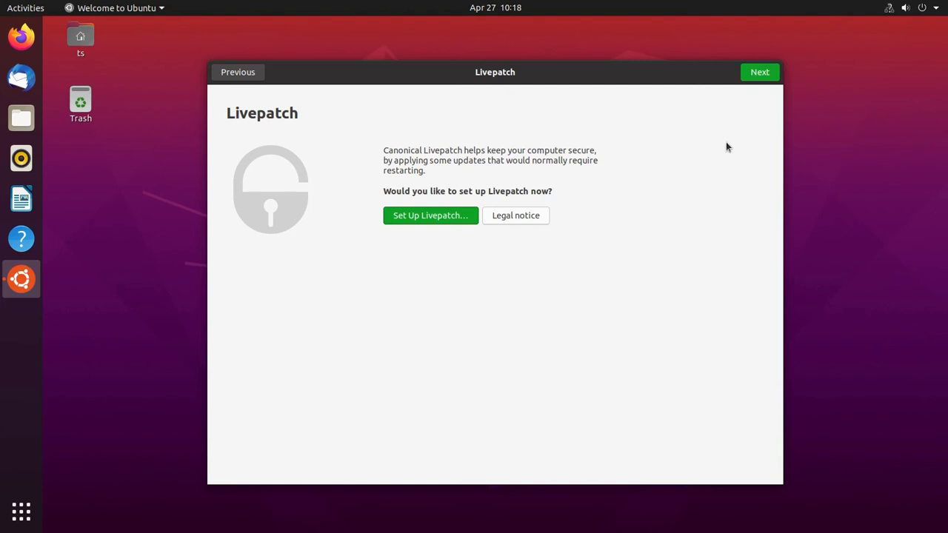
{"action": "left_click", "coordinate": [756, 74]}
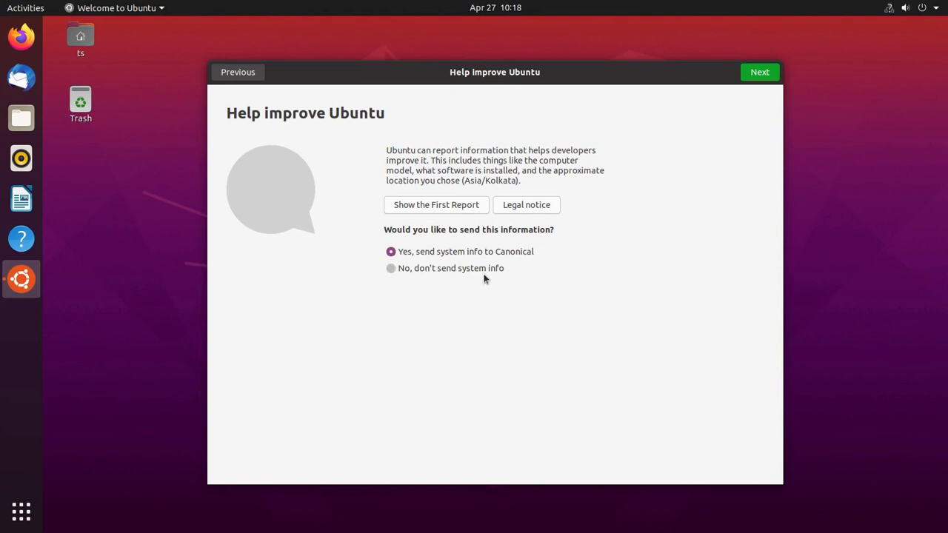
{"action": "left_click", "coordinate": [486, 277]}
{"action": "left_click", "coordinate": [764, 78]}
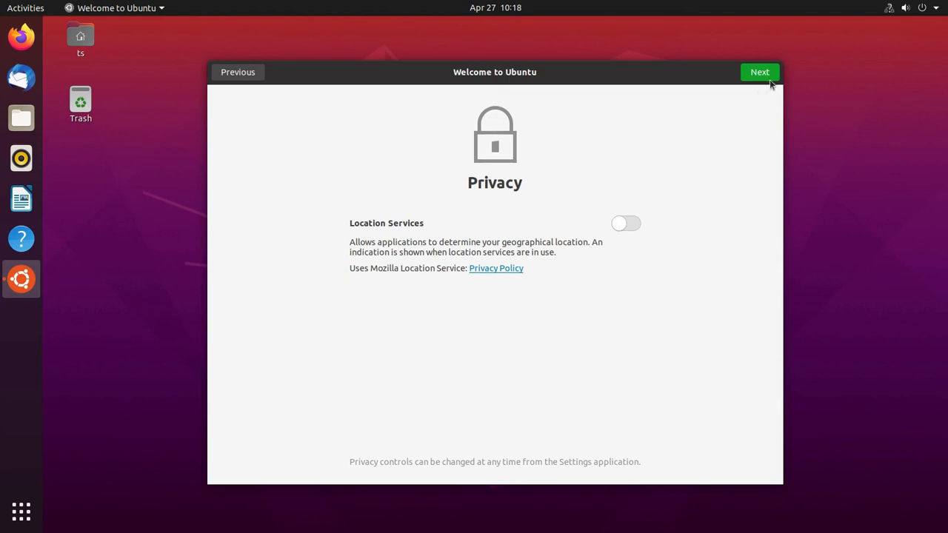
{"action": "left_click", "coordinate": [769, 83]}
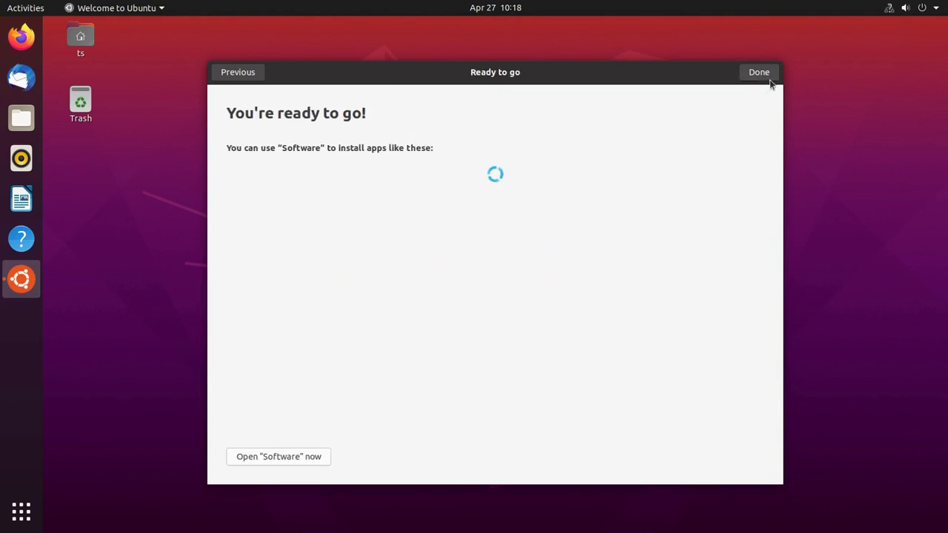
{"action": "left_click", "coordinate": [767, 79]}
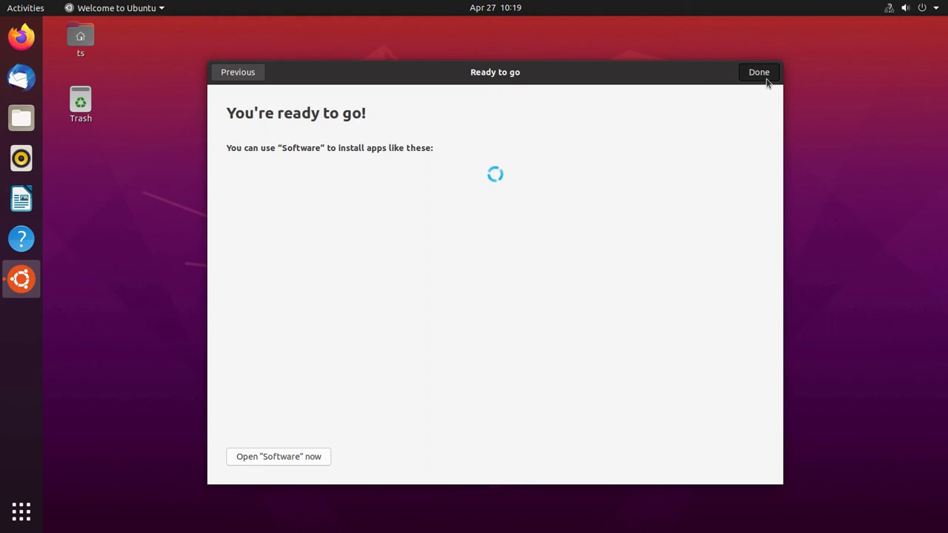